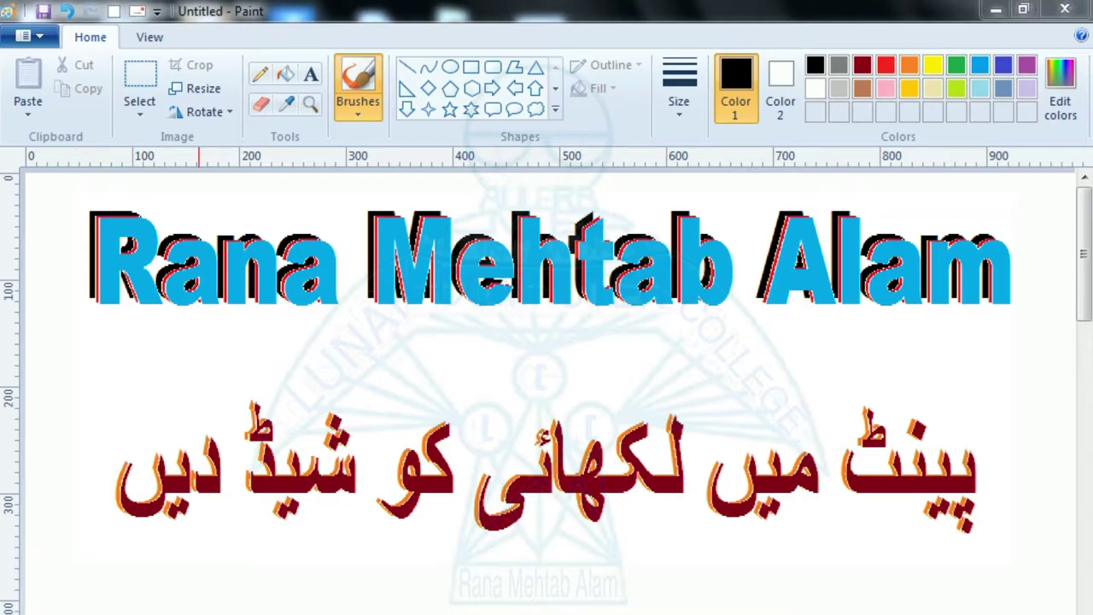
Switch to the Text tool to write on the canvas.
{"action": "left_click", "coordinate": [310, 74]}
Type the full name in black Arial Black 60 bold across the upper canvas.
{"action": "left_click", "coordinate": [78, 363]}
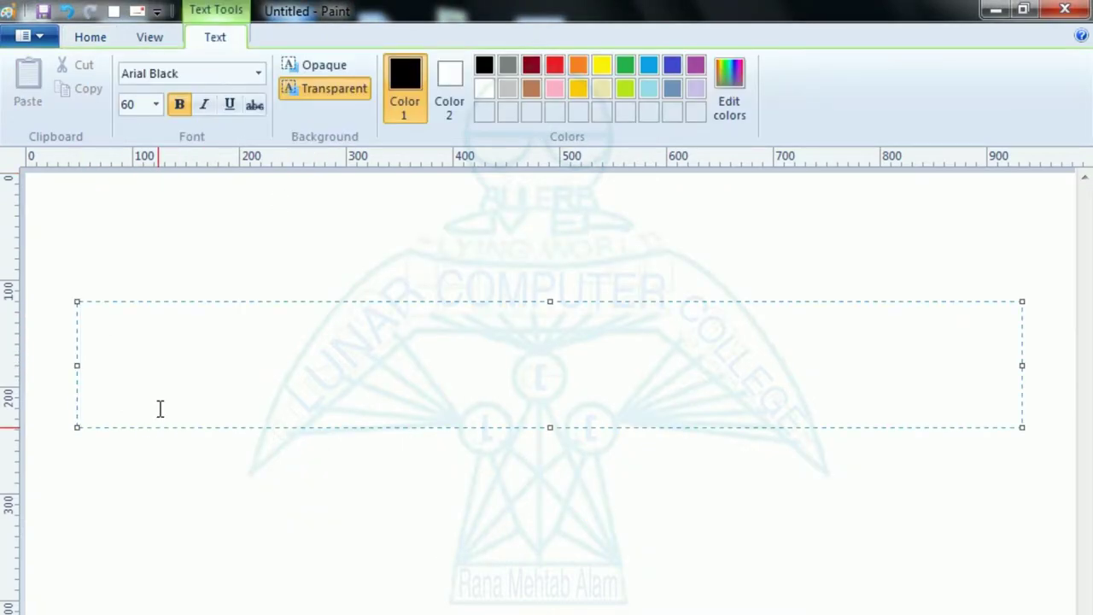
{"action": "type", "text": "Ran"}
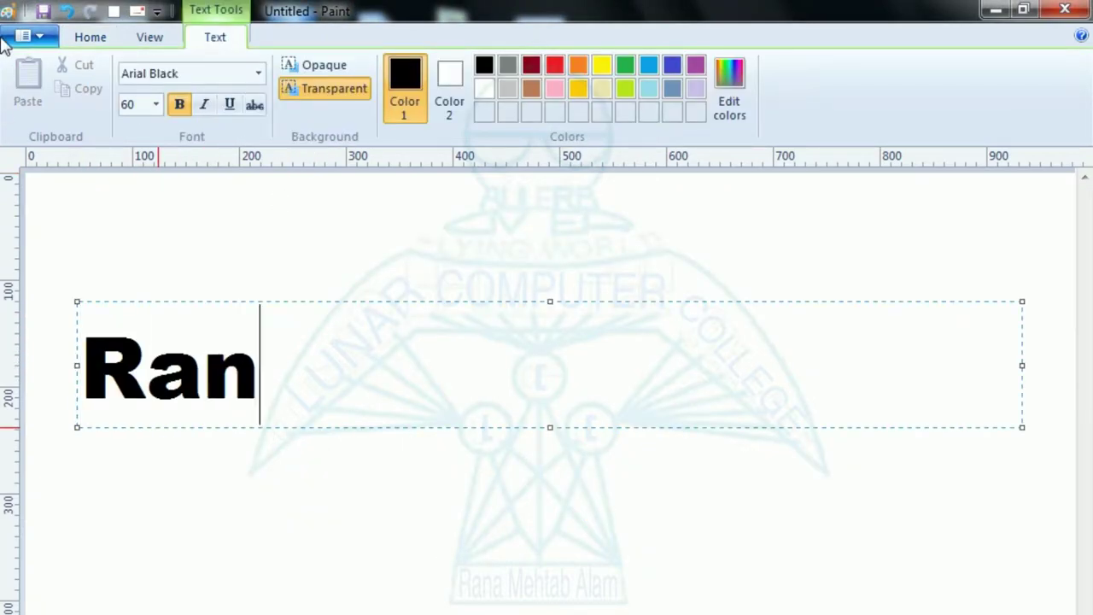
{"action": "type", "text": "a Me"}
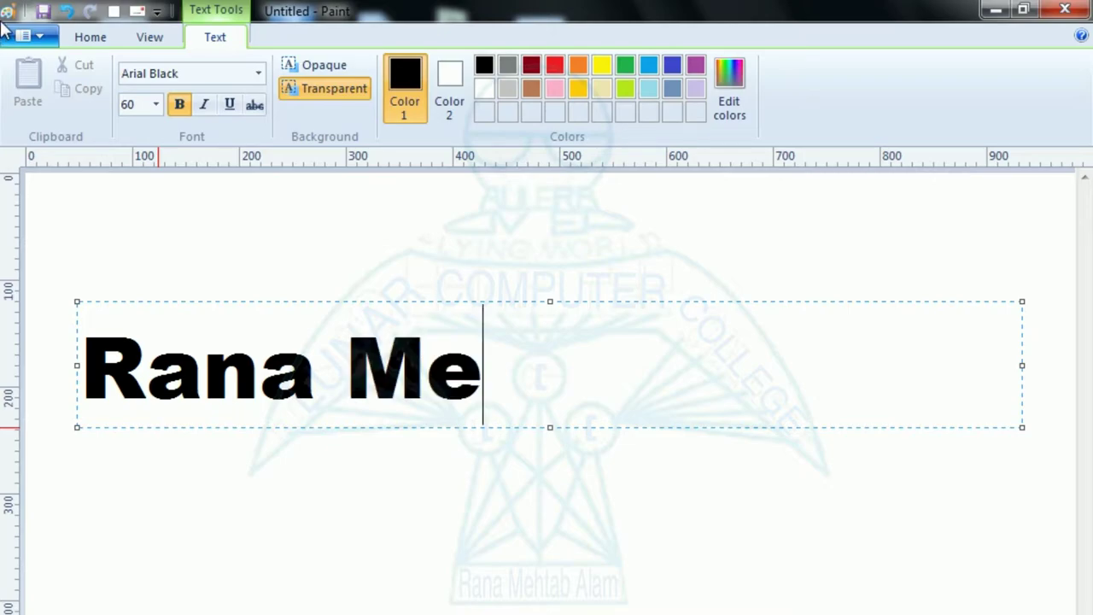
{"action": "type", "text": "htab Al"}
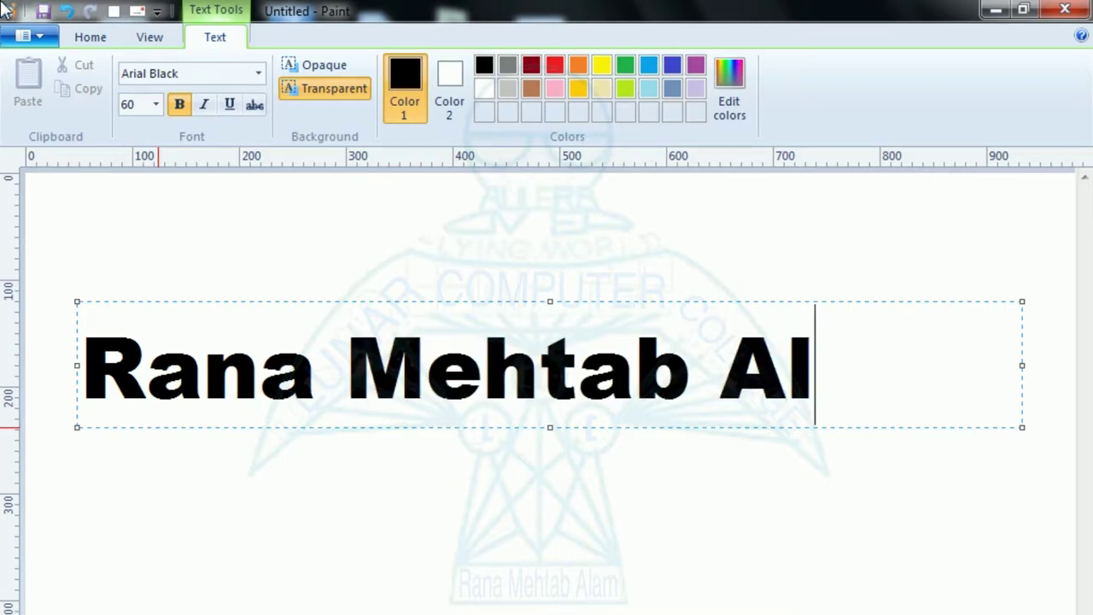
{"action": "type", "text": "am"}
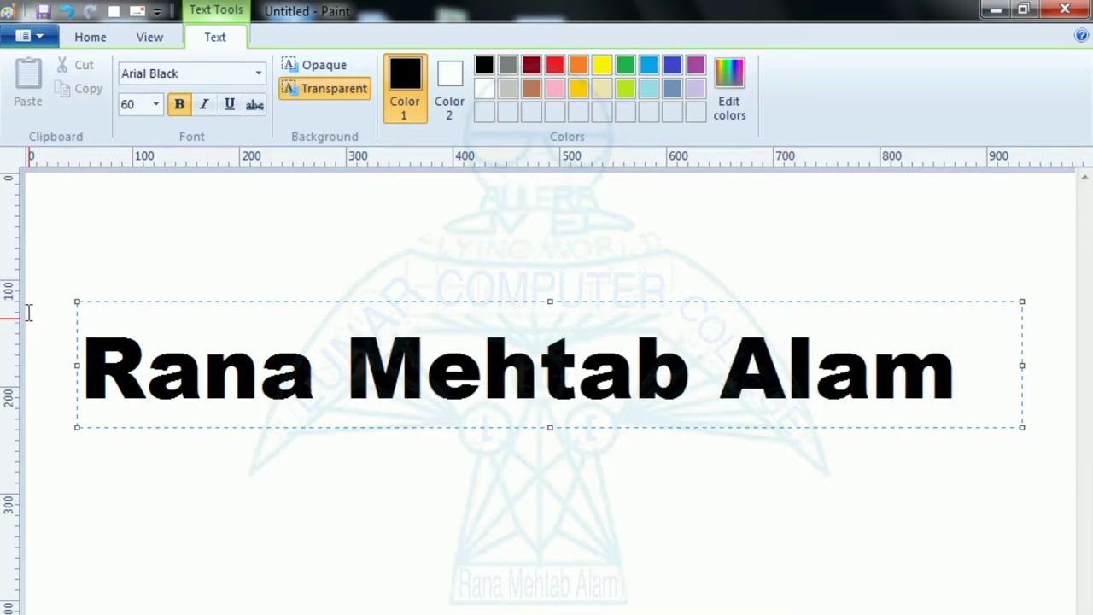
{"action": "mouse_move", "coordinate": [82, 369]}
{"action": "left_mouse_down"}
{"action": "mouse_move", "coordinate": [991, 404]}
{"action": "mouse_move", "coordinate": [955, 393]}
{"action": "left_mouse_up"}
{"action": "key", "text": "ctrl+c"}
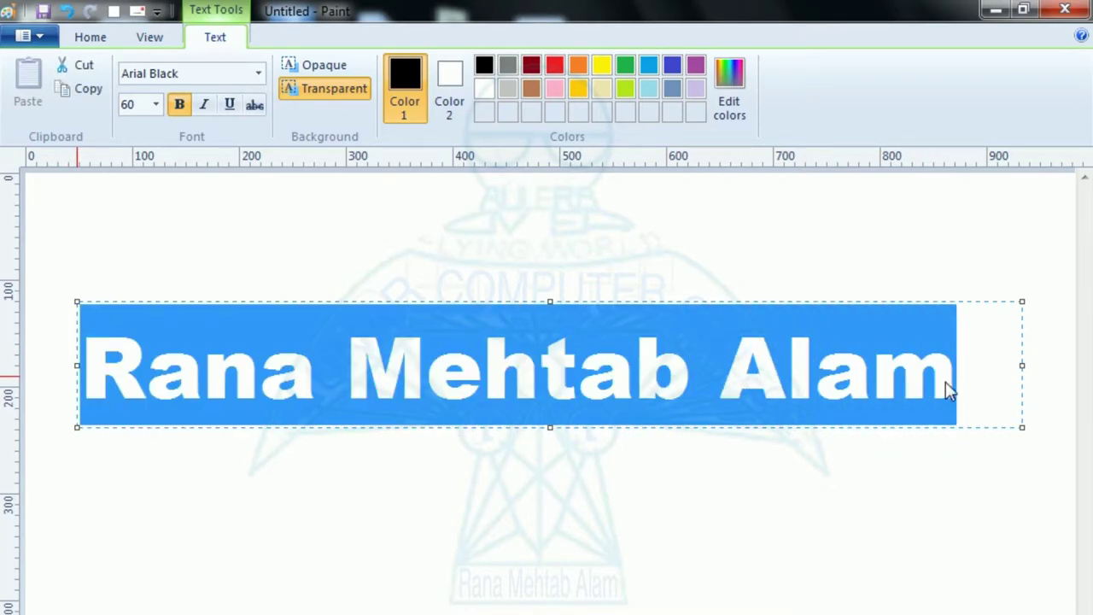
{"action": "left_click", "coordinate": [687, 553]}
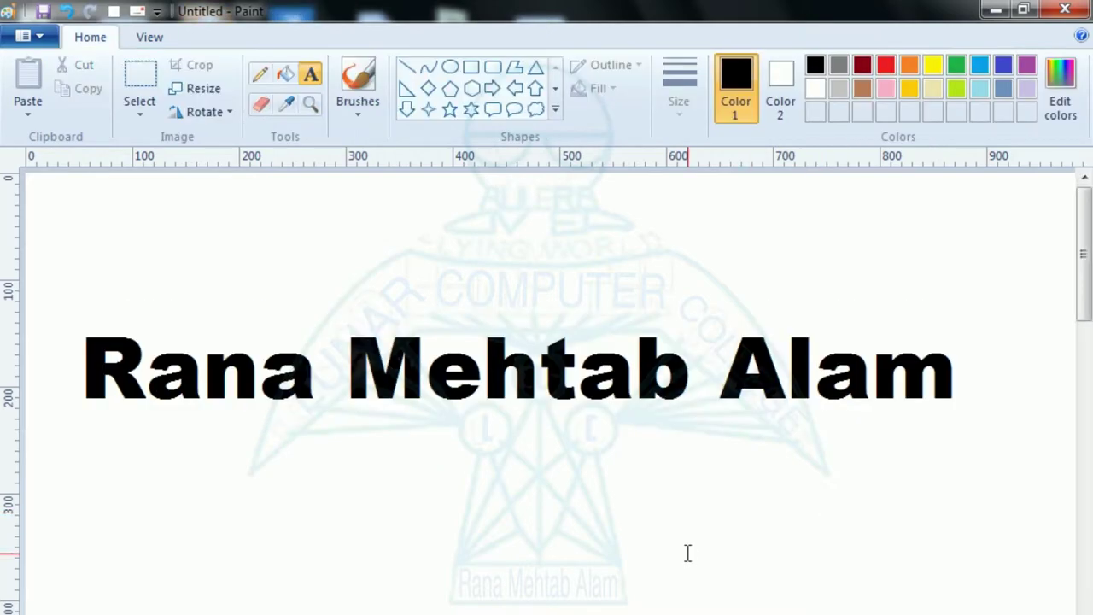
Paste a red Arial Black 60 copy of the name below the black one.
{"action": "left_click", "coordinate": [109, 351]}
{"action": "left_click", "coordinate": [126, 477]}
{"action": "left_click", "coordinate": [75, 504]}
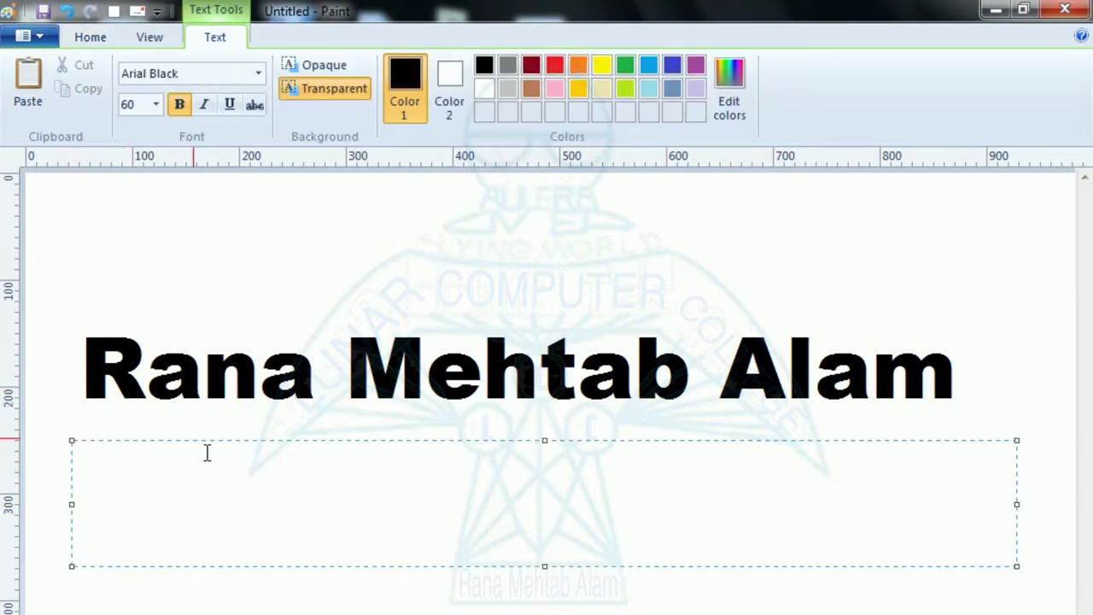
{"action": "key", "text": "ctrl+v"}
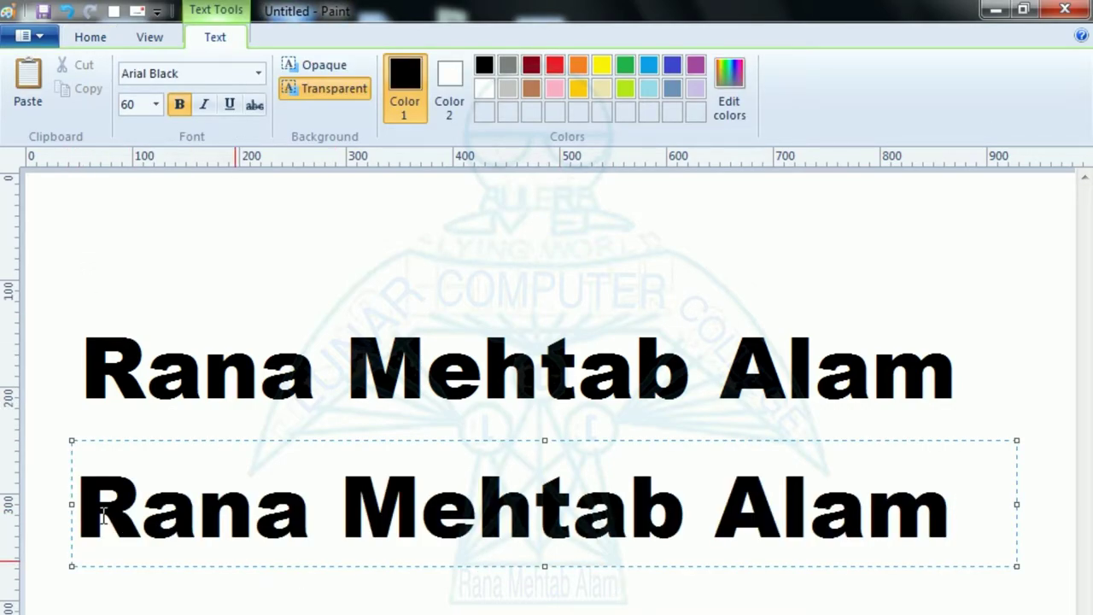
{"action": "left_click_drag", "start_coordinate": [77, 509], "coordinate": [982, 541]}
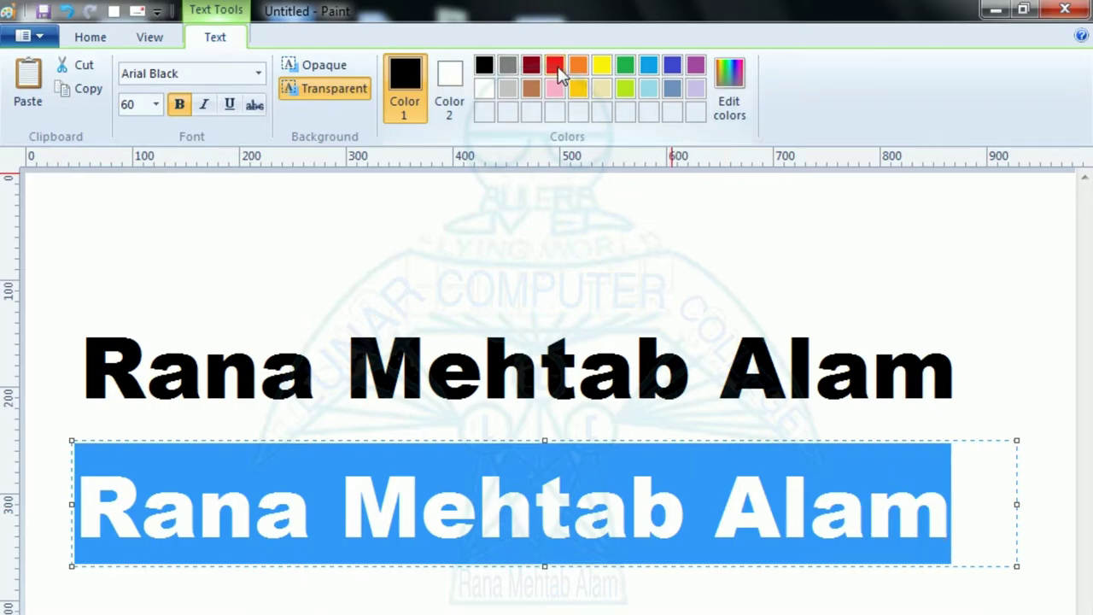
{"action": "left_click", "coordinate": [559, 73]}
{"action": "left_click", "coordinate": [315, 608]}
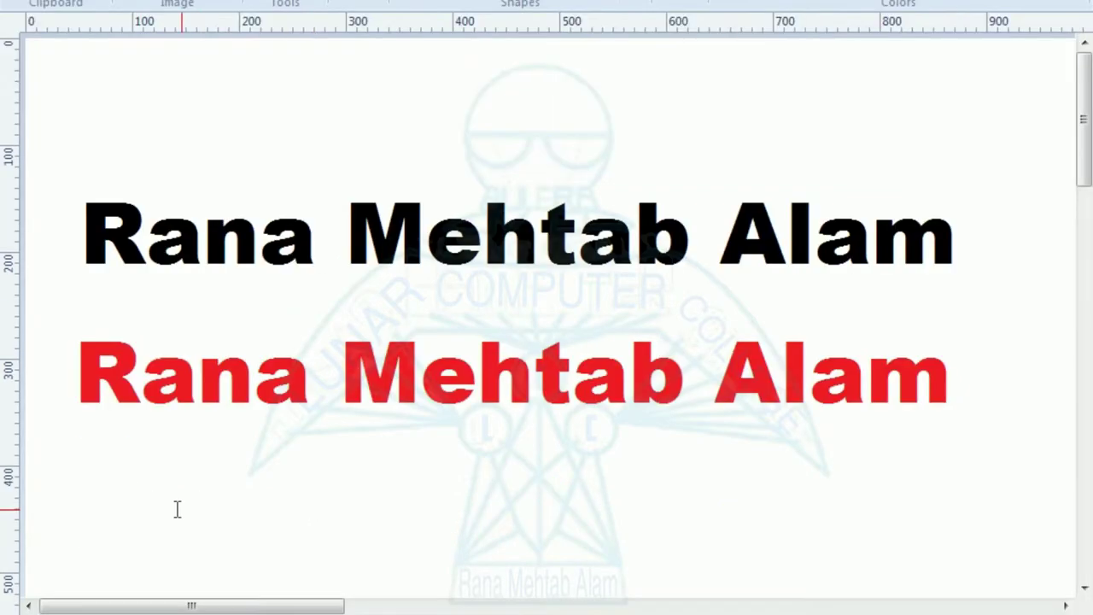
Paste a blue copy of the name further down and right, then select the red name.
{"action": "left_click", "coordinate": [176, 508]}
{"action": "key", "text": "ctrl+v"}
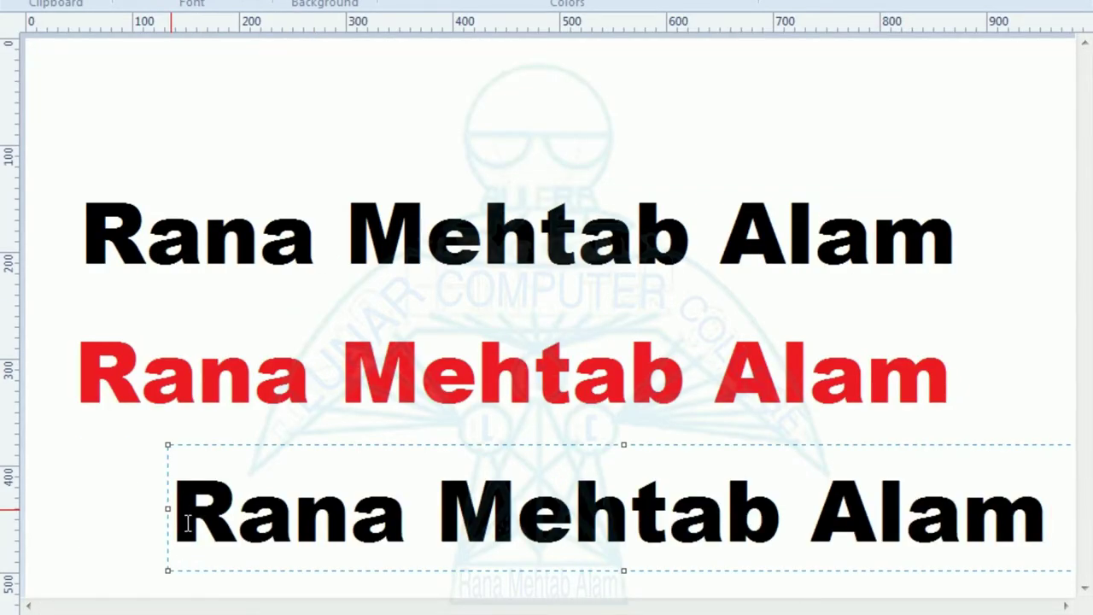
{"action": "left_click_drag", "start_coordinate": [176, 506], "coordinate": [1039, 511]}
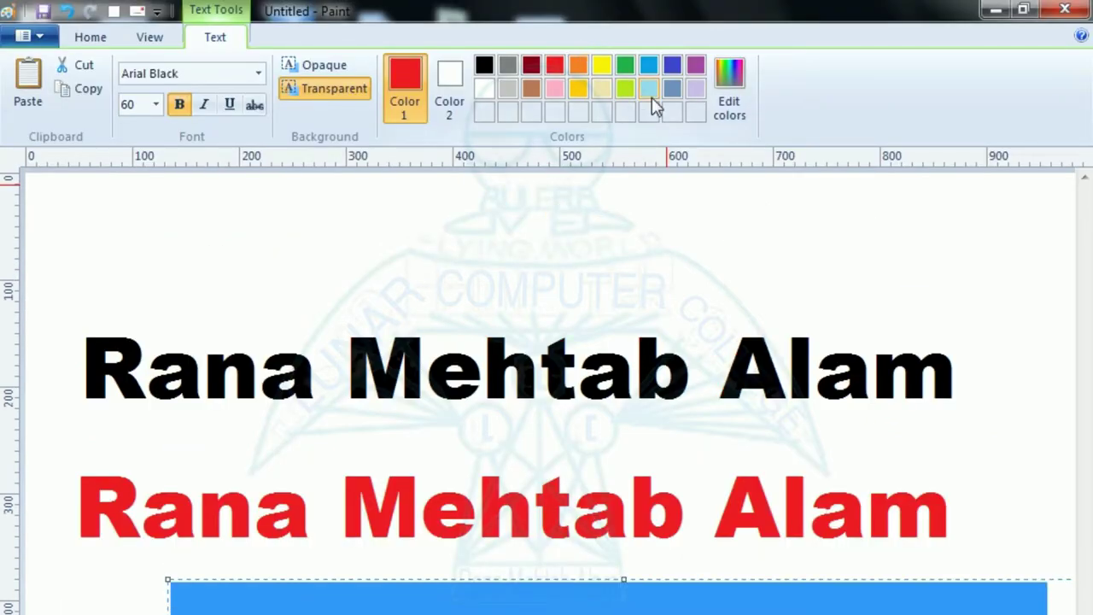
{"action": "left_click", "coordinate": [651, 66]}
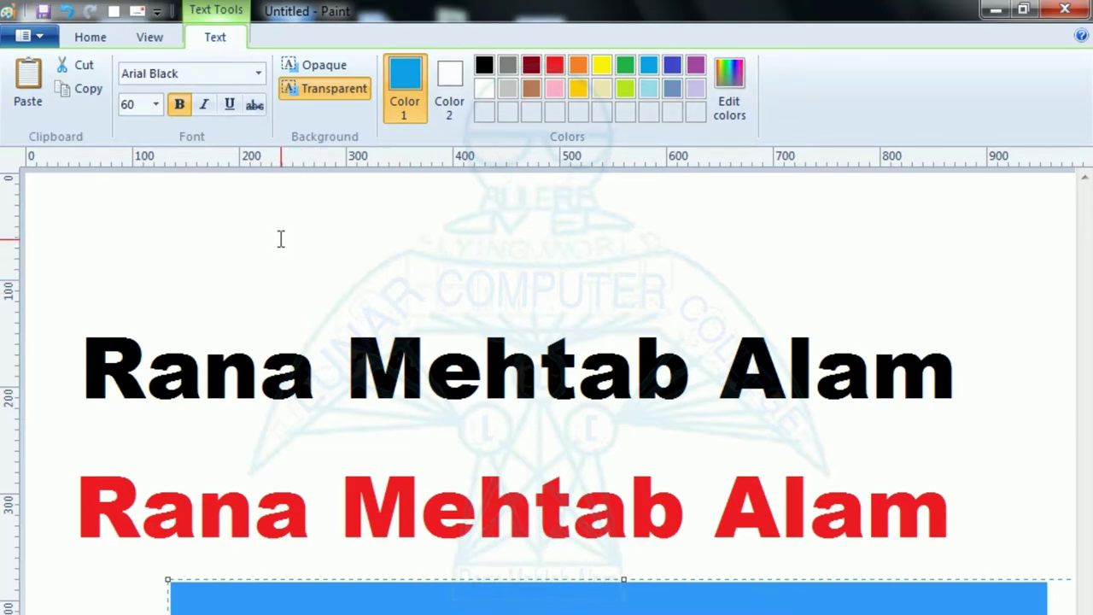
{"action": "left_click", "coordinate": [270, 213]}
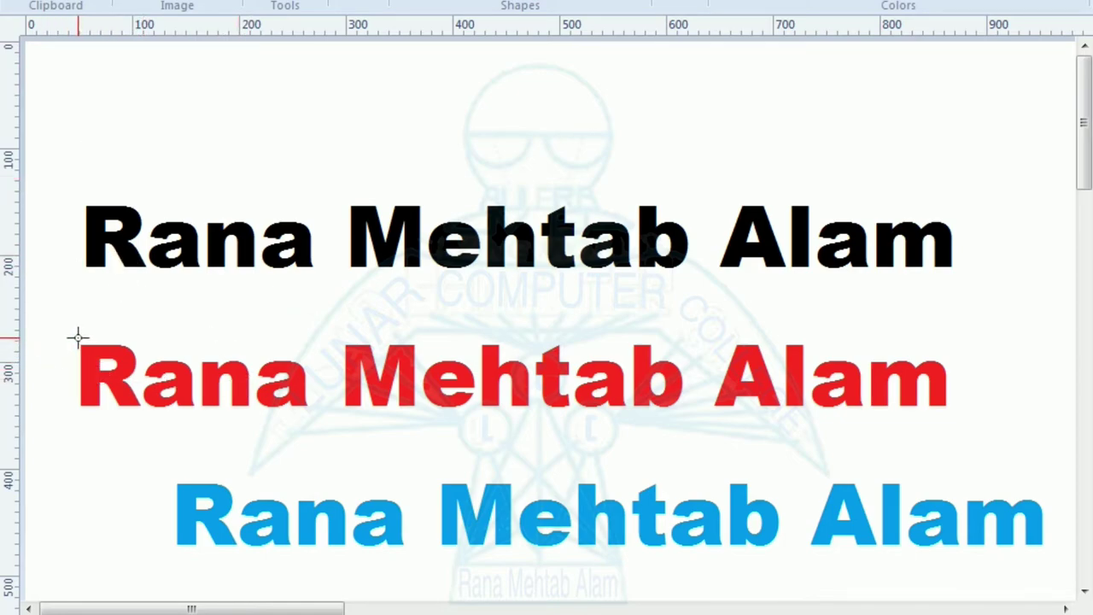
{"action": "left_click_drag", "start_coordinate": [77, 338], "coordinate": [953, 422]}
Move the red name onto the black one with a transparent selection background.
{"action": "left_click_drag", "start_coordinate": [867, 408], "coordinate": [844, 278]}
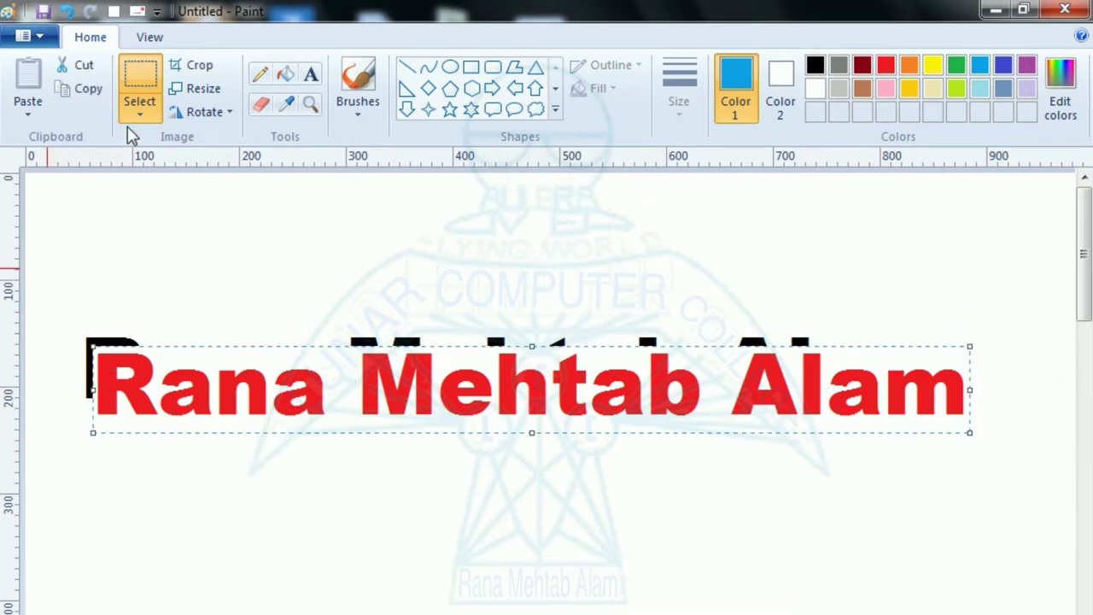
{"action": "left_click", "coordinate": [137, 122]}
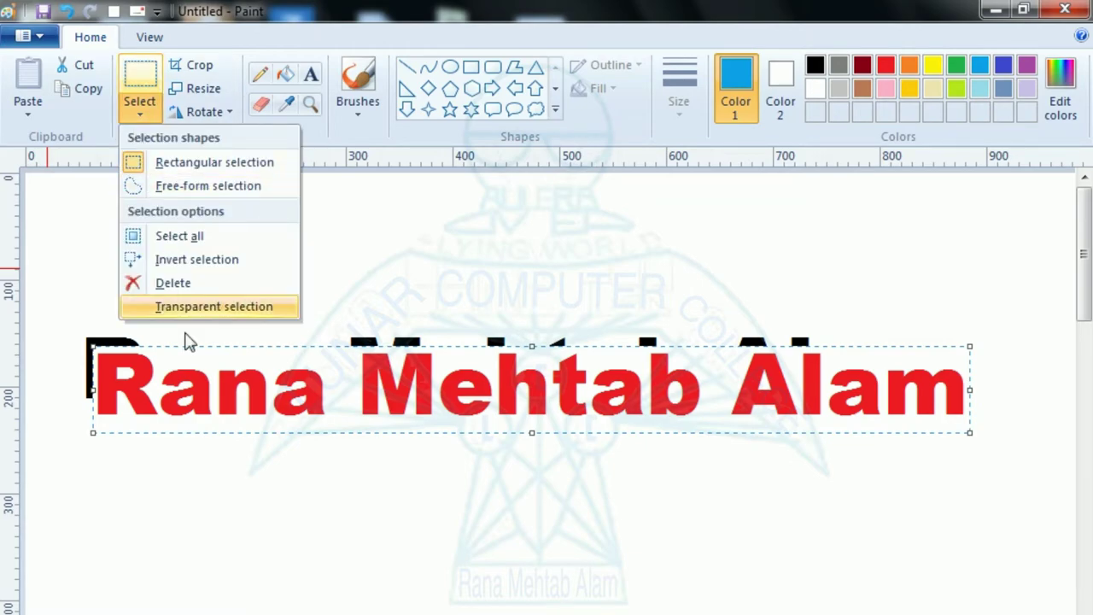
{"action": "left_click", "coordinate": [212, 307]}
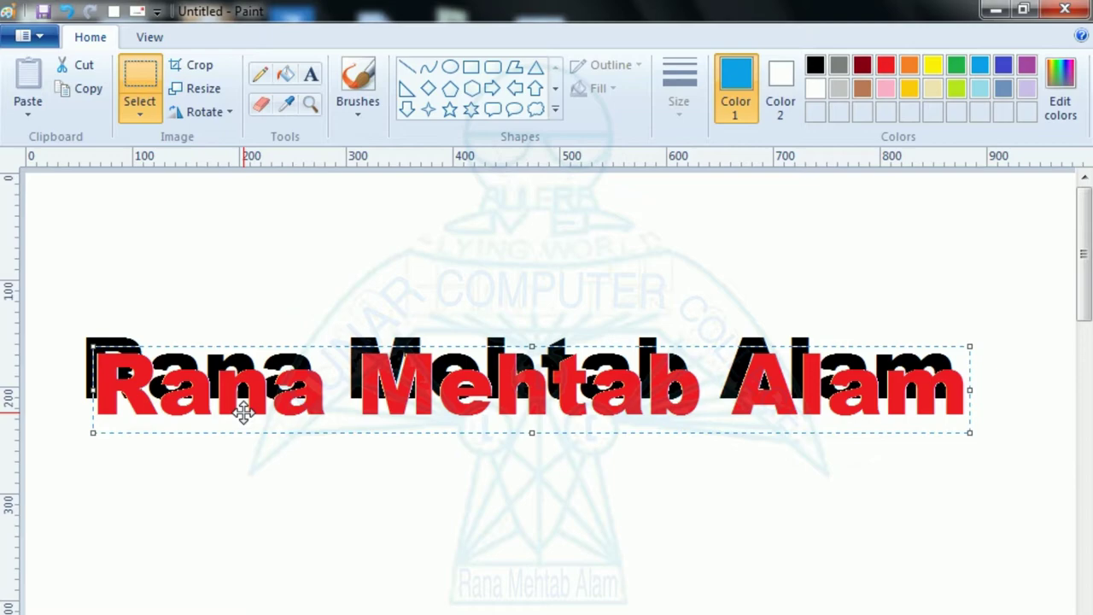
Nudge the red name up and left so the black shows as a thin shadow.
{"action": "key", "text": "Up"}
{"action": "key", "text": "Up"}
{"action": "key", "text": "Up"}
{"action": "key", "text": "Up"}
{"action": "key", "text": "Up"}
{"action": "key", "text": "Up"}
{"action": "key", "text": "Up"}
{"action": "key", "text": "Up"}
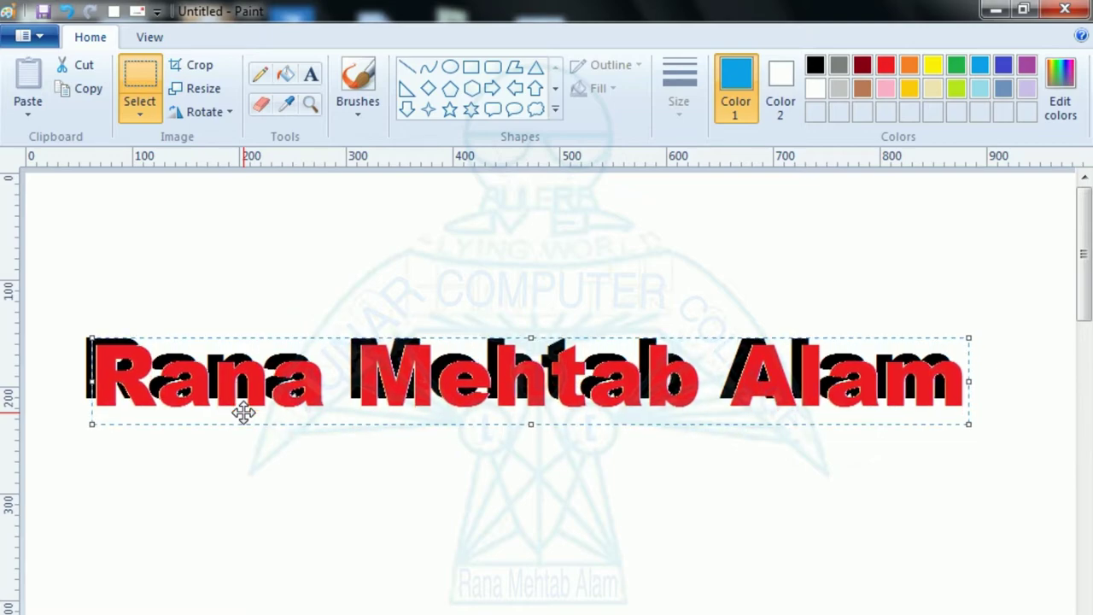
{"action": "key", "text": "Left"}
{"action": "key", "text": "Left"}
{"action": "key", "text": "Up"}
{"action": "key", "text": "Up"}
{"action": "key", "text": "Left"}
{"action": "key", "text": "Left"}
{"action": "key", "text": "Left"}
{"action": "key", "text": "Up"}
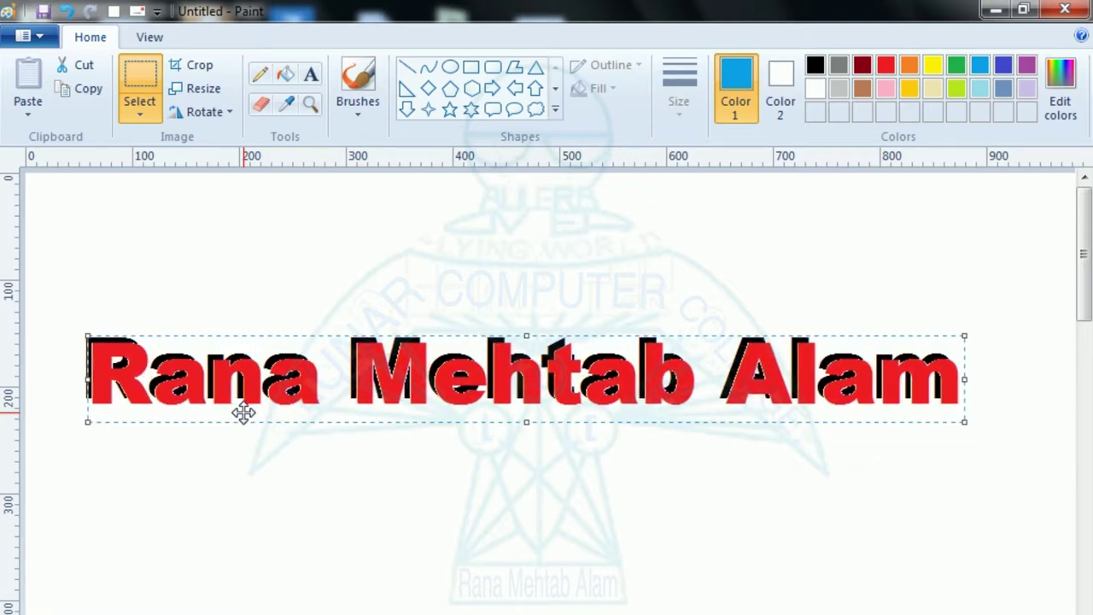
{"action": "key", "text": "Up"}
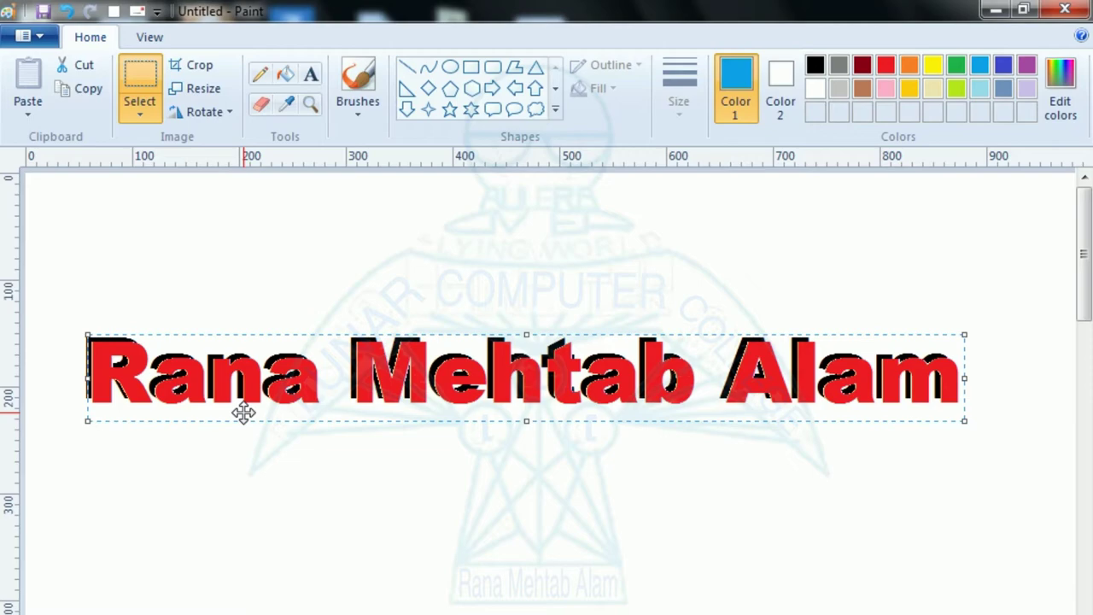
{"action": "key", "text": "Up"}
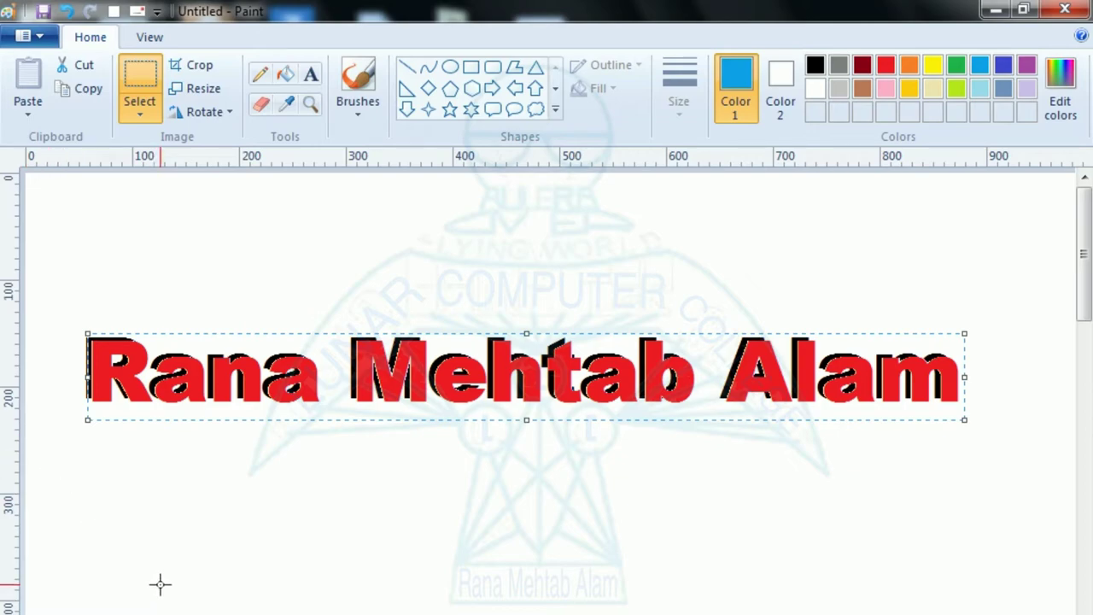
Move the blue name over the red-black title, offset slightly up-left, and deselect.
{"action": "mouse_move", "coordinate": [164, 609]}
{"action": "left_mouse_down"}
{"action": "mouse_move", "coordinate": [1089, 574]}
{"action": "mouse_move", "coordinate": [1056, 574]}
{"action": "left_mouse_up"}
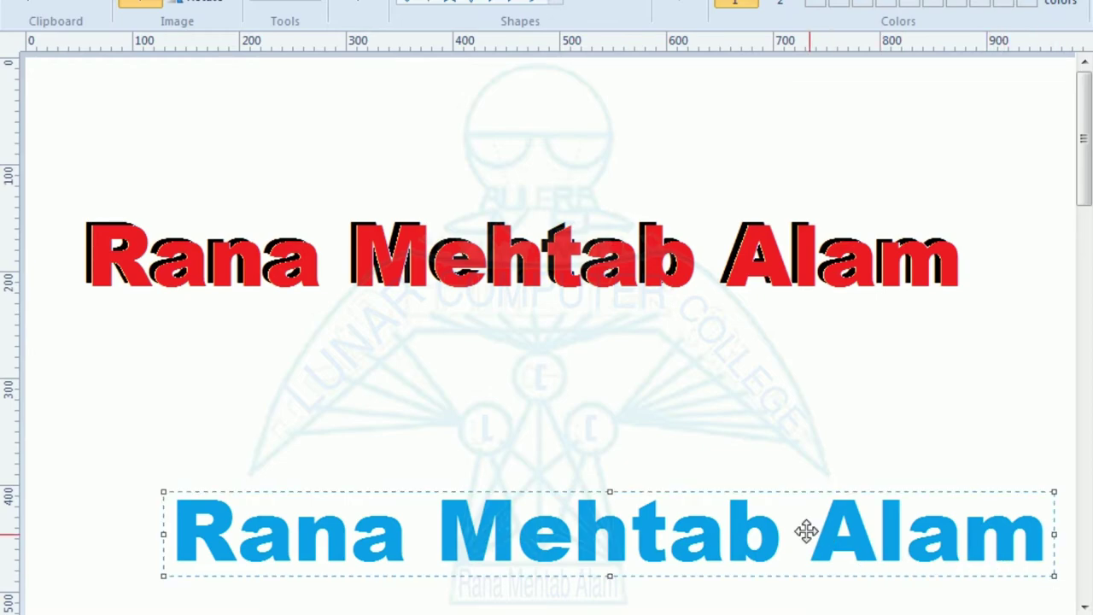
{"action": "mouse_move", "coordinate": [731, 547]}
{"action": "left_mouse_down"}
{"action": "mouse_move", "coordinate": [703, 261]}
{"action": "mouse_move", "coordinate": [652, 274]}
{"action": "left_mouse_up"}
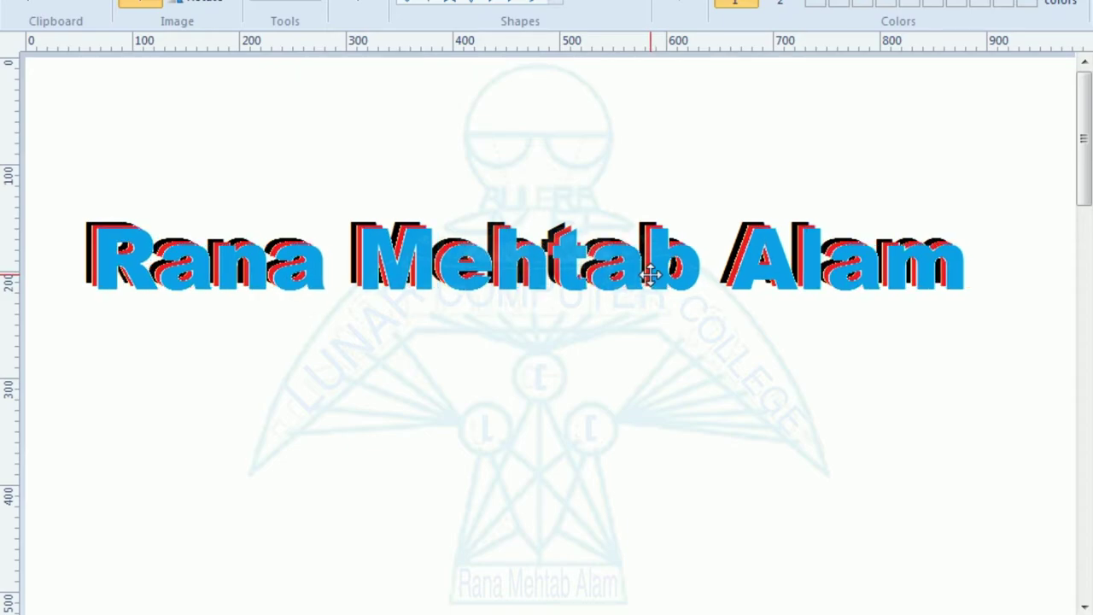
{"action": "left_click_drag", "start_coordinate": [651, 274], "coordinate": [649, 272]}
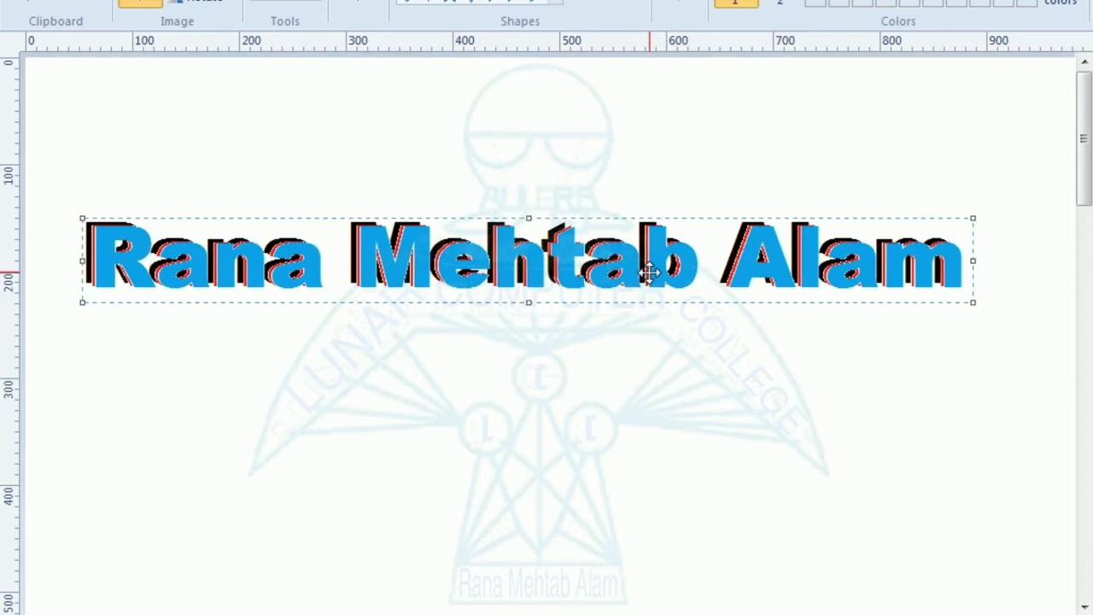
{"action": "left_click", "coordinate": [640, 425]}
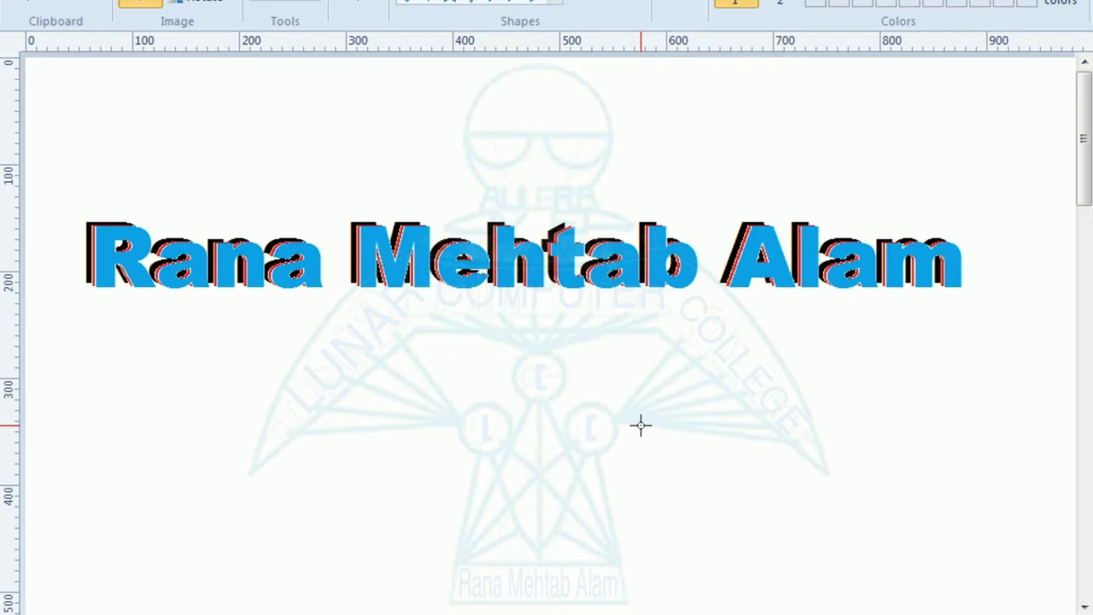